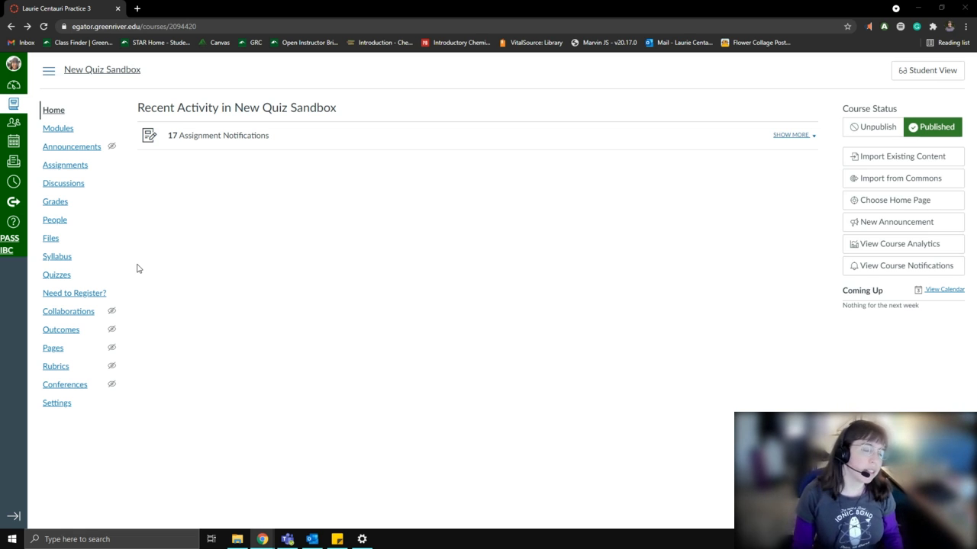
Step: Enable the MyLab and Mastering item in the course navigation settings
click(65, 409)
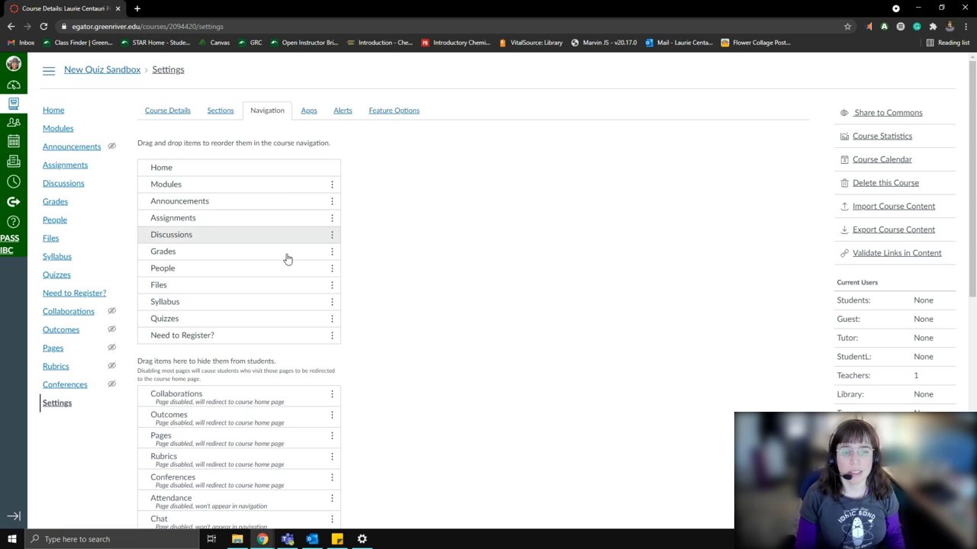
scroll(381, 374, down, 1)
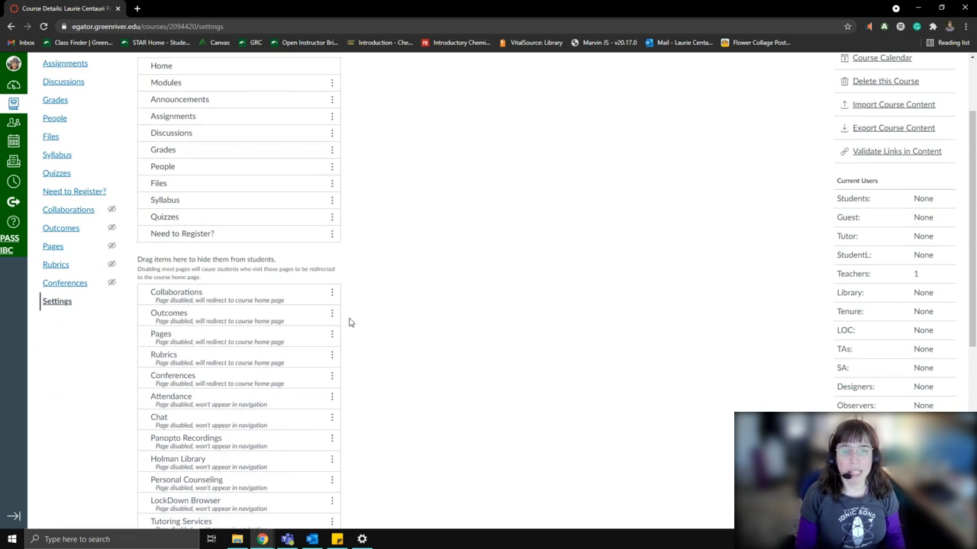
scroll(349, 321, down, 2)
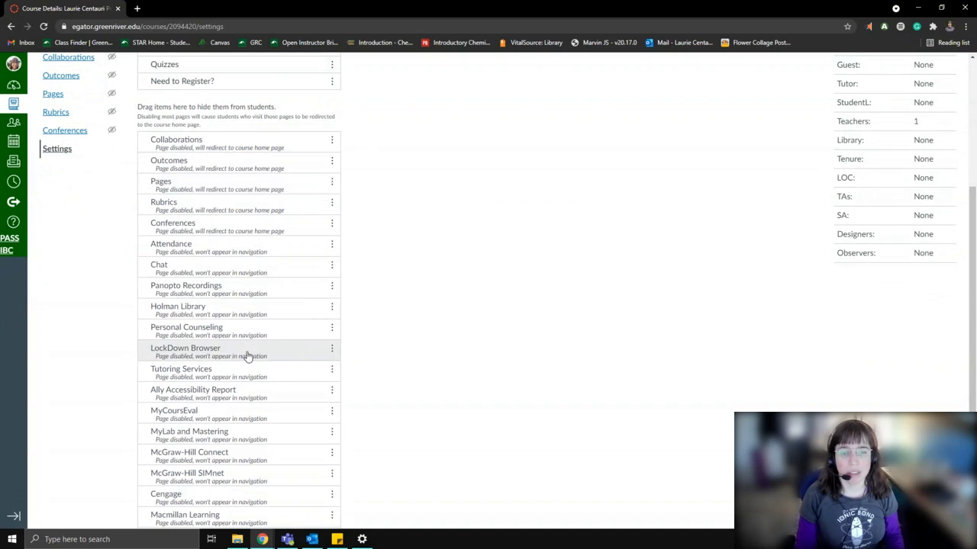
scroll(246, 359, down, 1)
scroll(252, 397, down, 1)
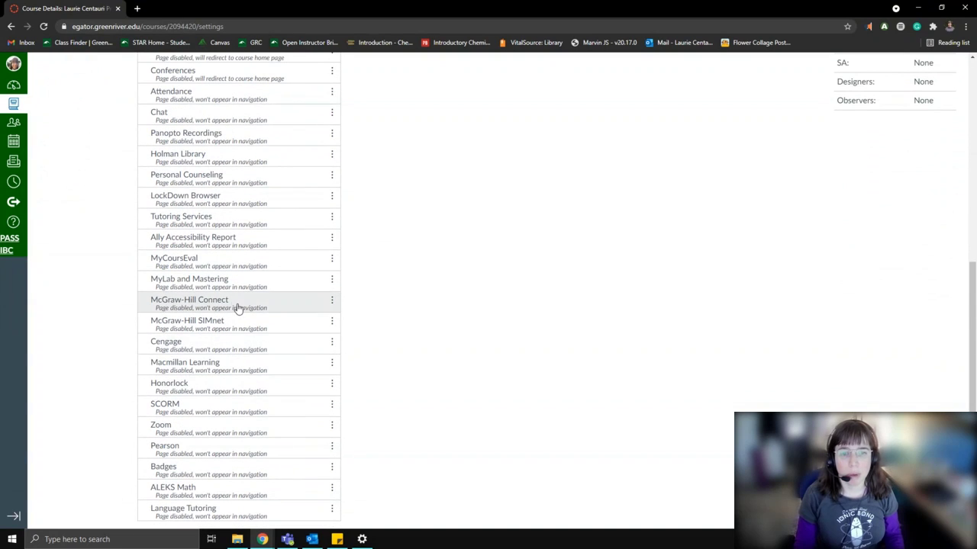
click(333, 281)
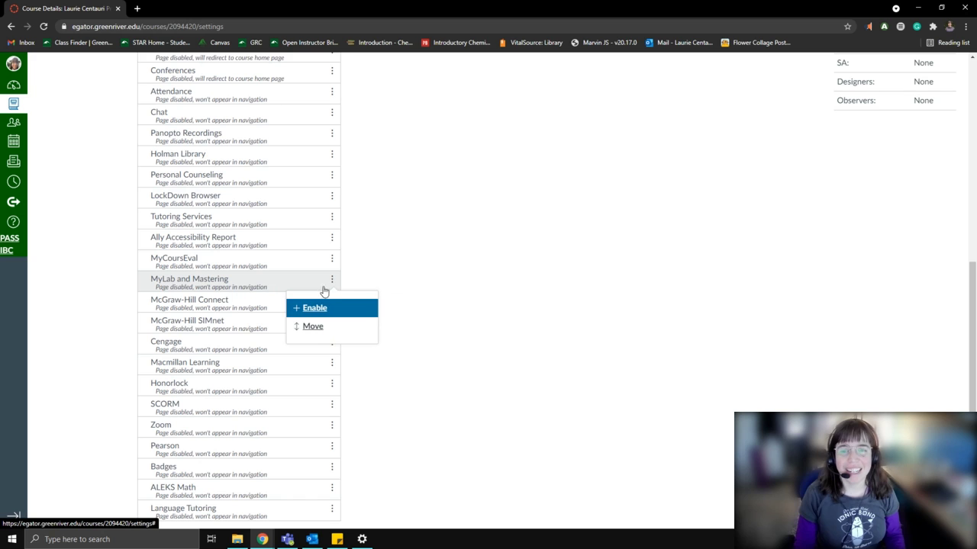
click(314, 308)
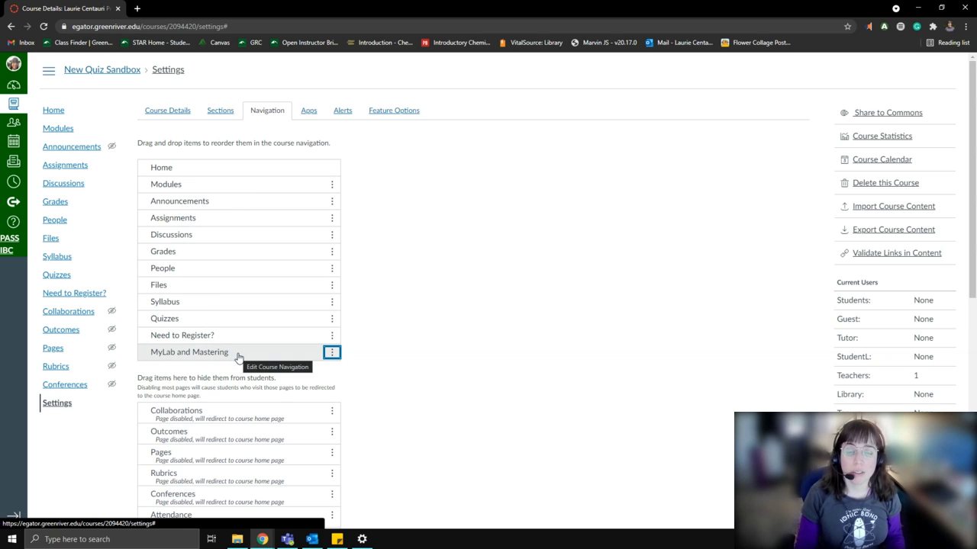
Step: Move MyLab and Mastering between Announcements and Assignments in the course navigation order and save the changes
drag(238, 358, 283, 220)
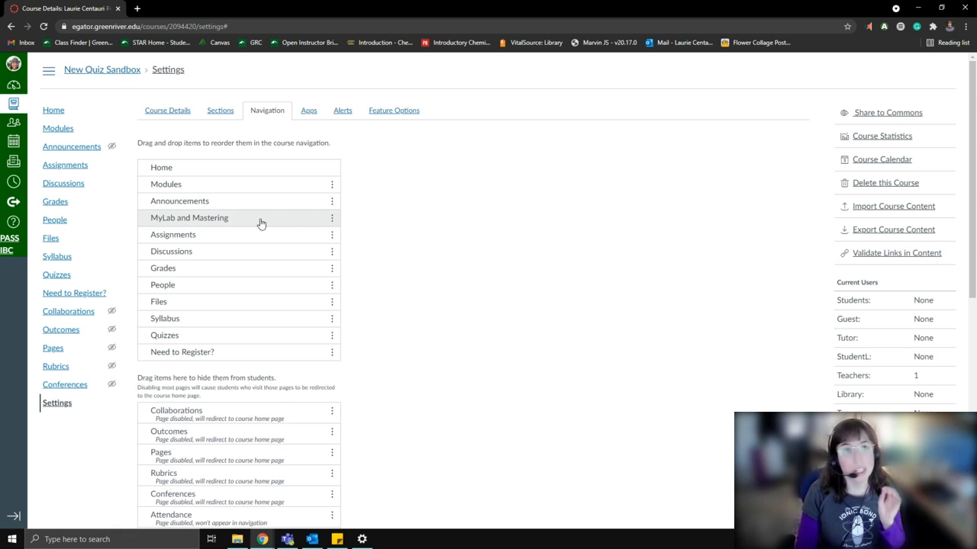
scroll(316, 257, down, 6)
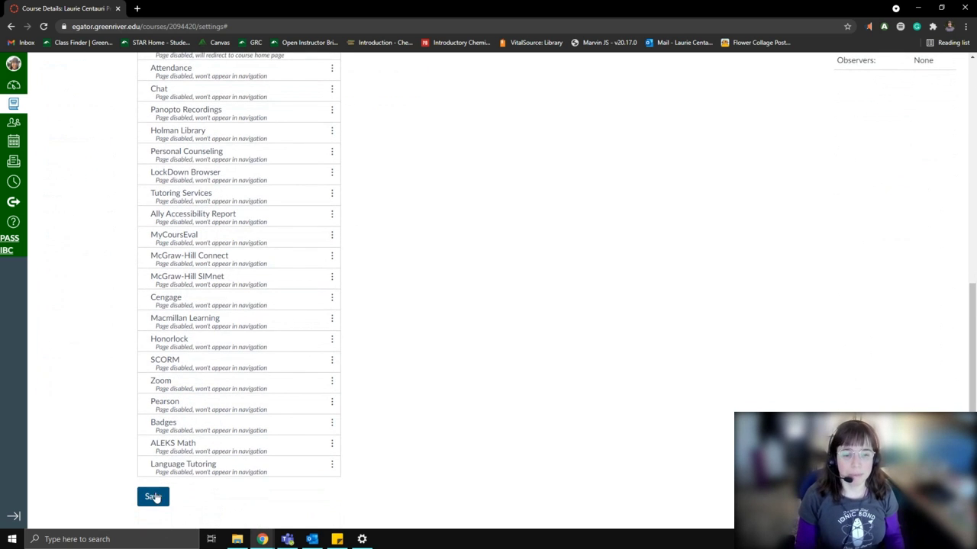
click(155, 497)
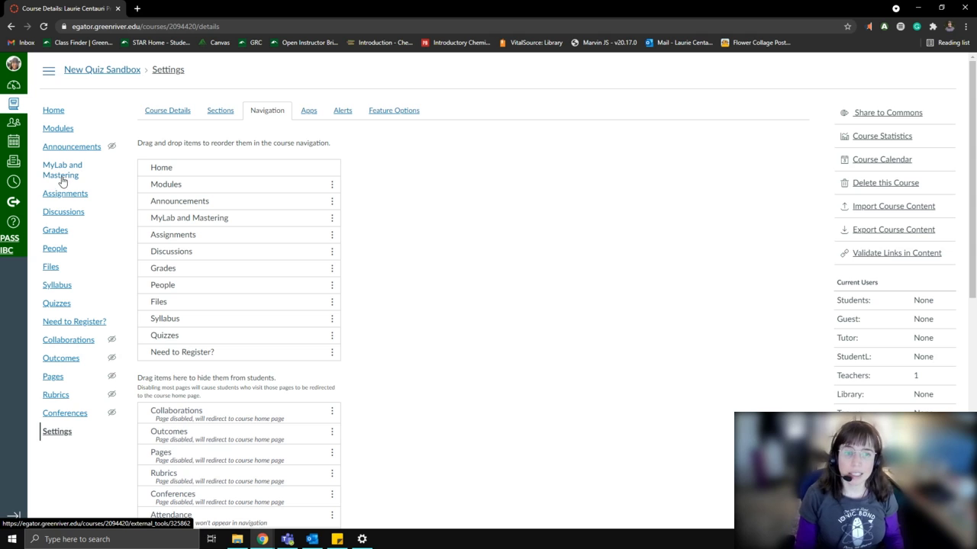
Step: Start creating a course through the MyLab and Mastering link and search the Pearson catalog for Timberlake
click(61, 178)
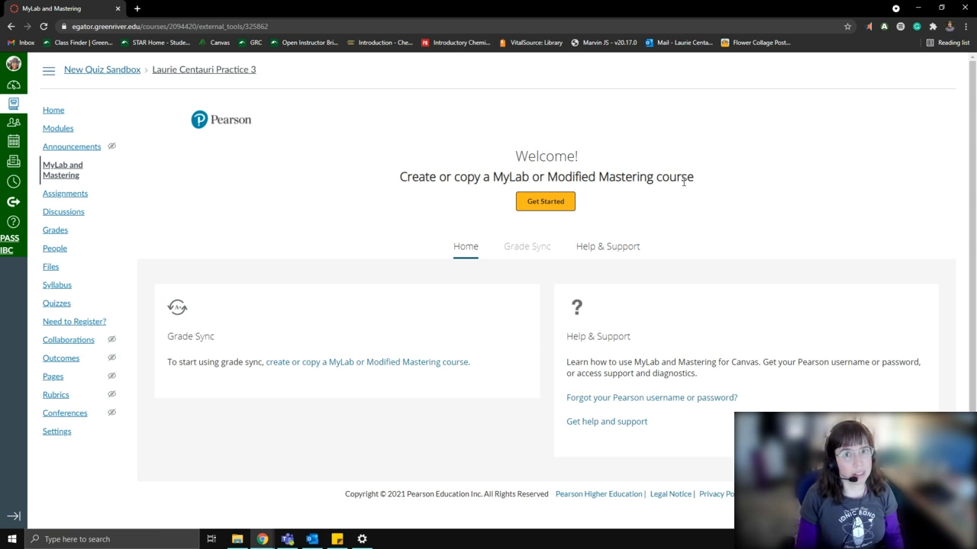
click(547, 209)
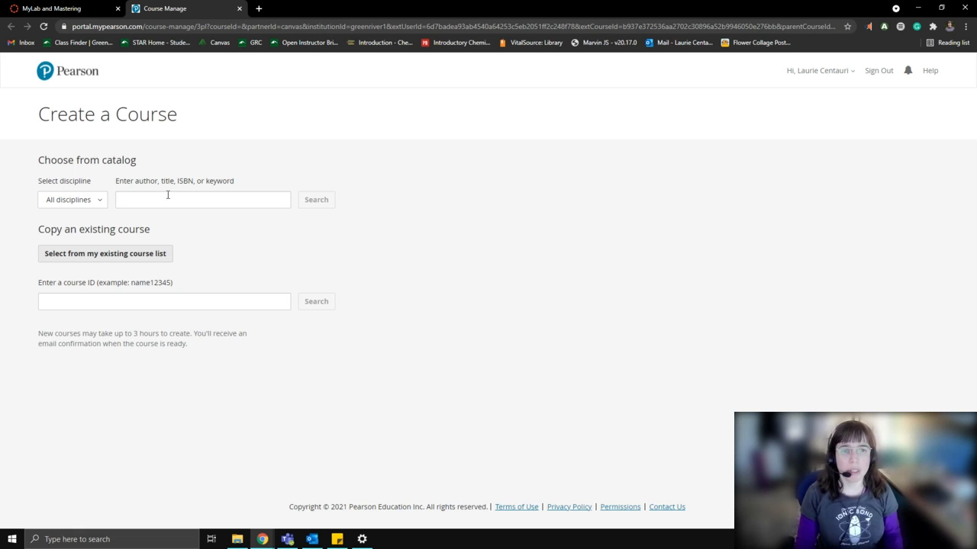
click(194, 201)
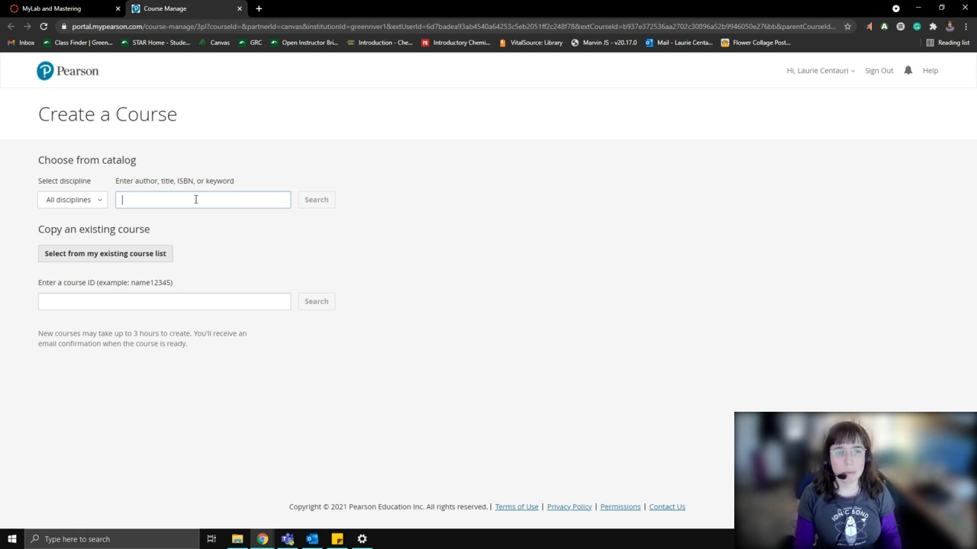
text(Tim)
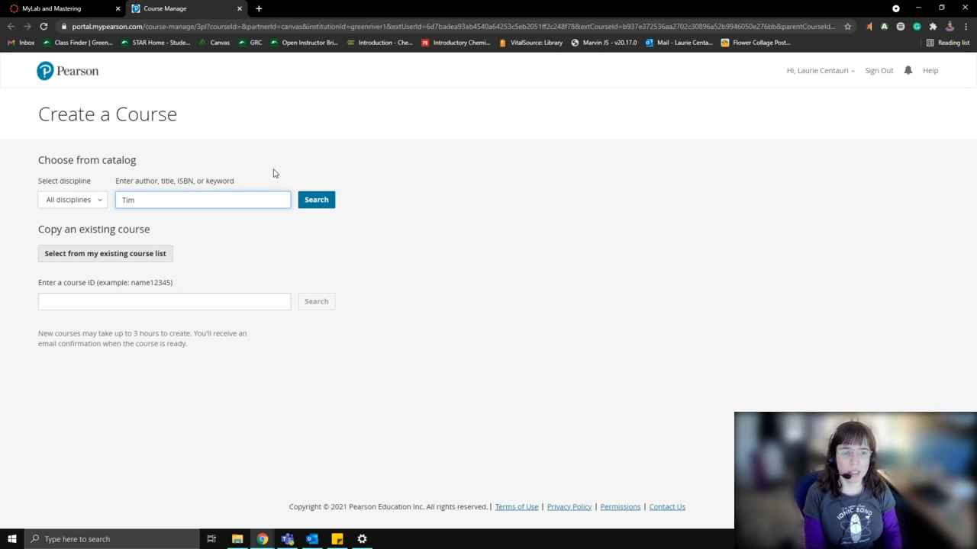
text(berlake)
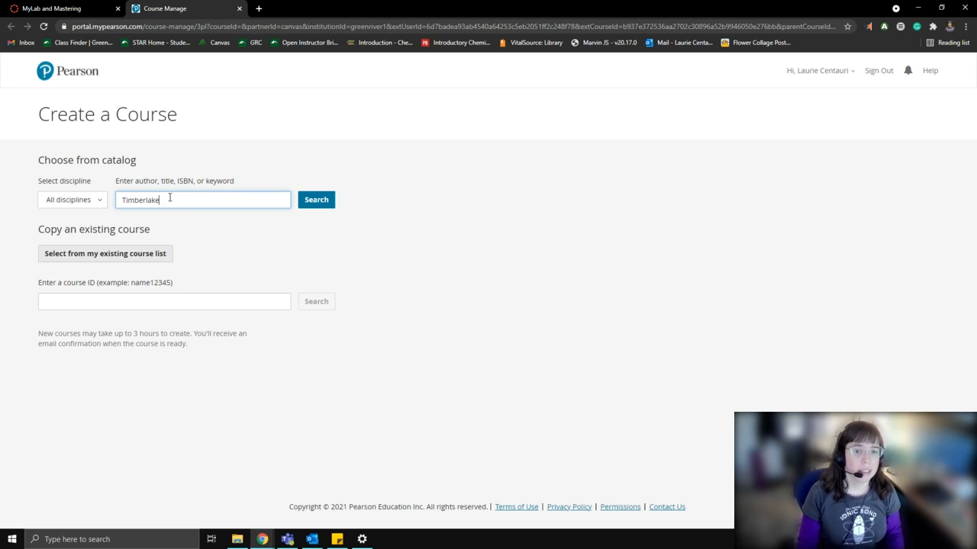
click(312, 202)
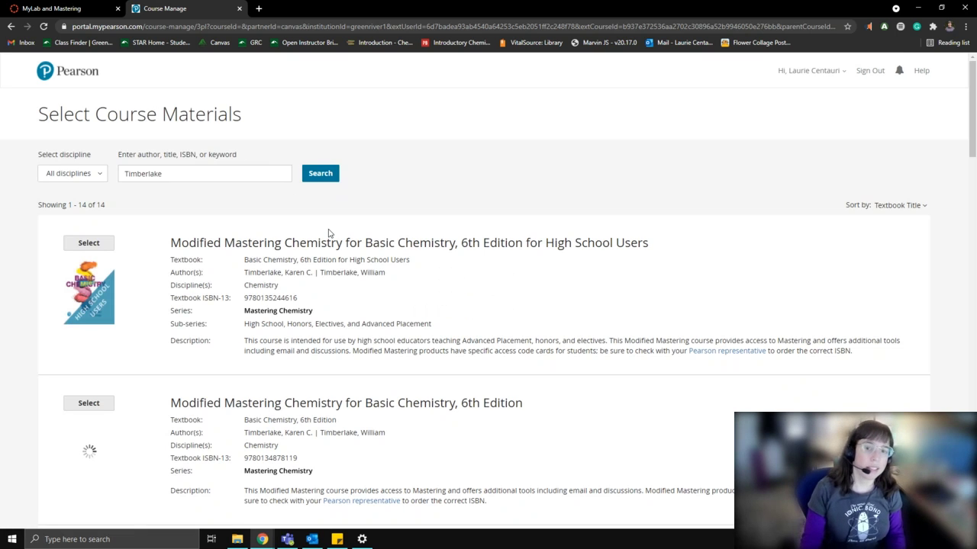
Step: Select Modified Mastering Chemistry for Chemistry: An Introduction to General, Organic, and Biological Chemistry, 13th Edition as the course material
scroll(183, 344, down, 8)
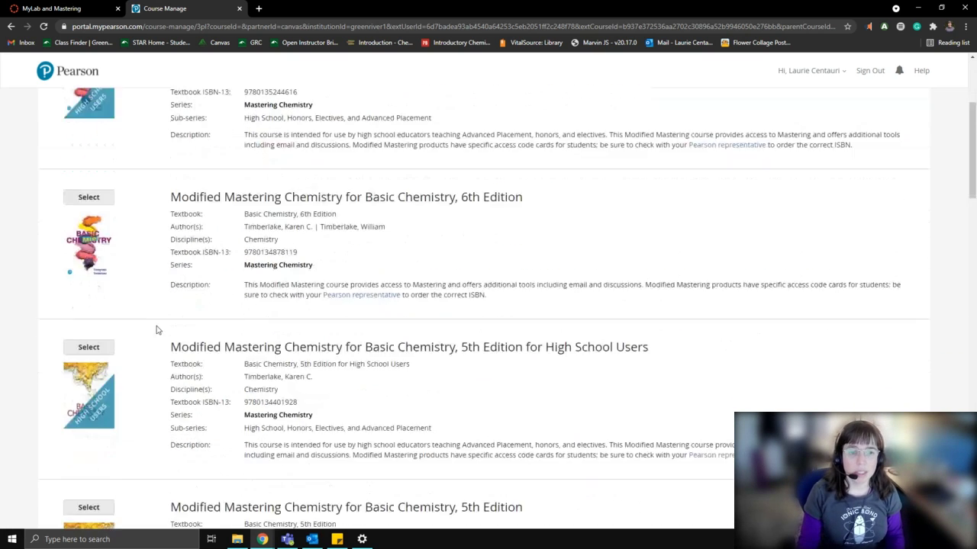
scroll(152, 322, down, 4)
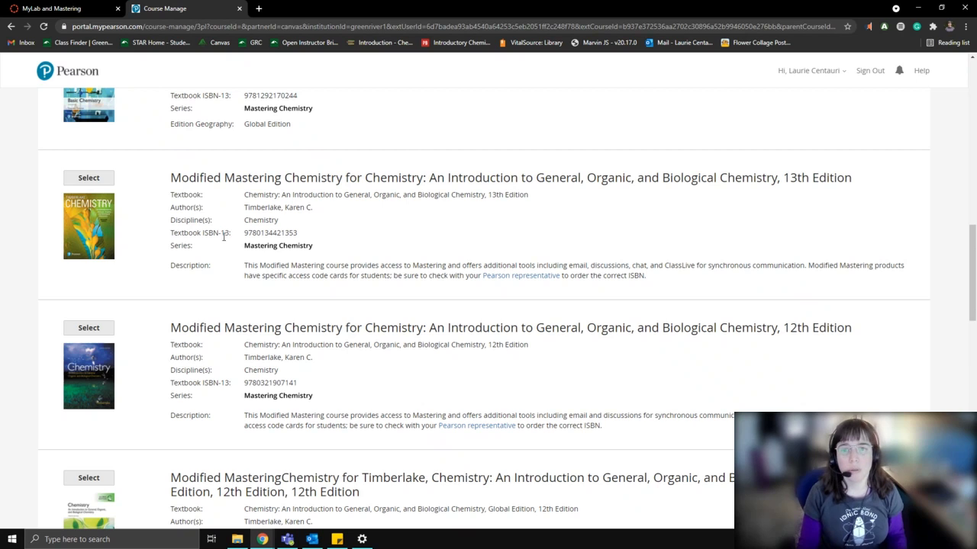
drag(245, 233, 303, 238)
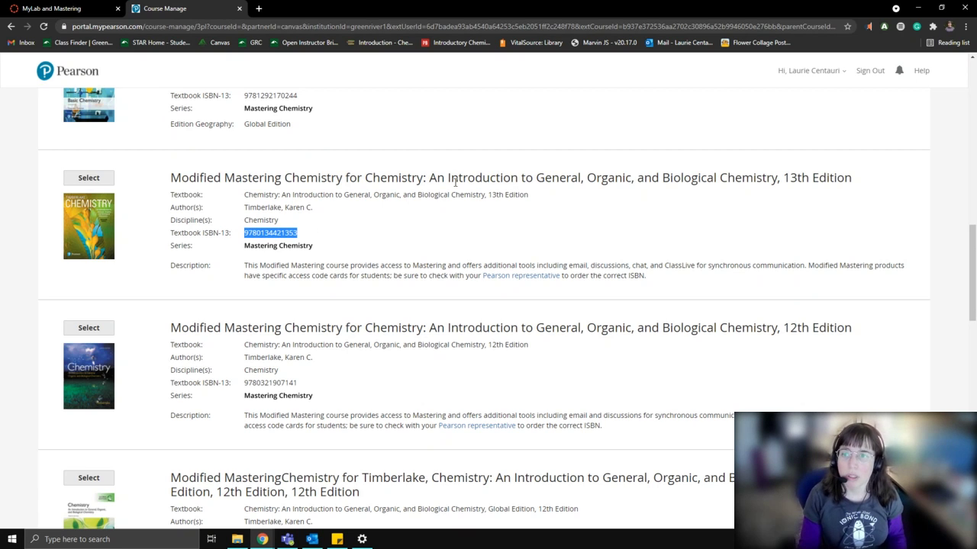
drag(786, 177, 851, 177)
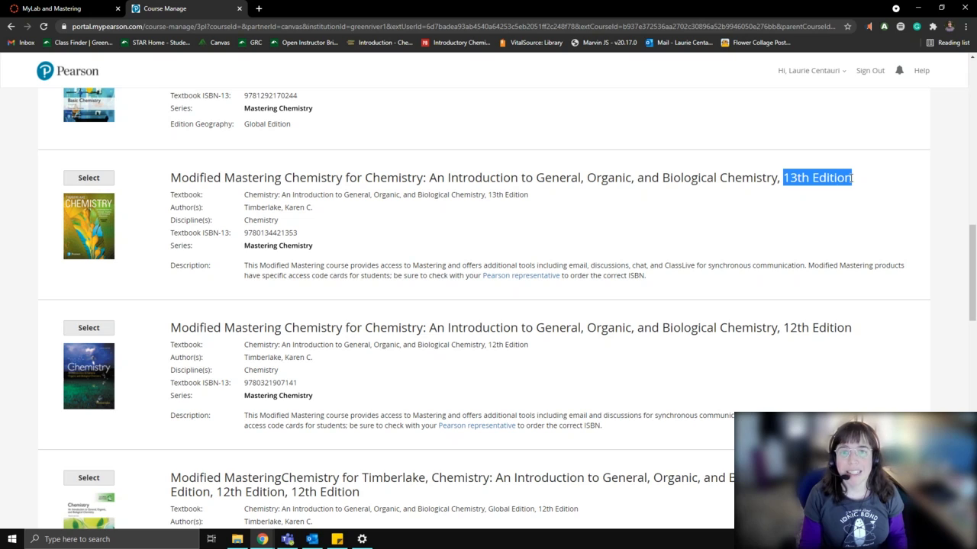
drag(221, 177, 173, 177)
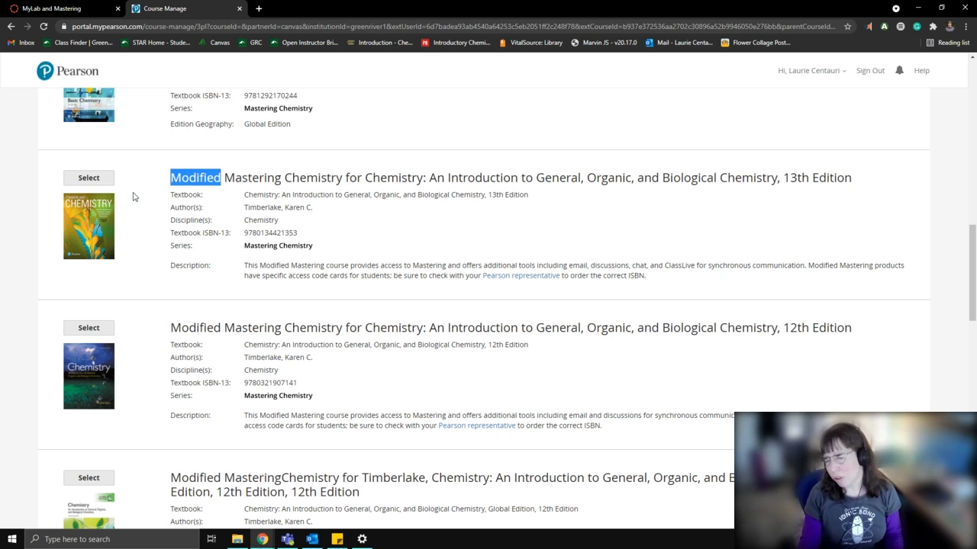
click(89, 177)
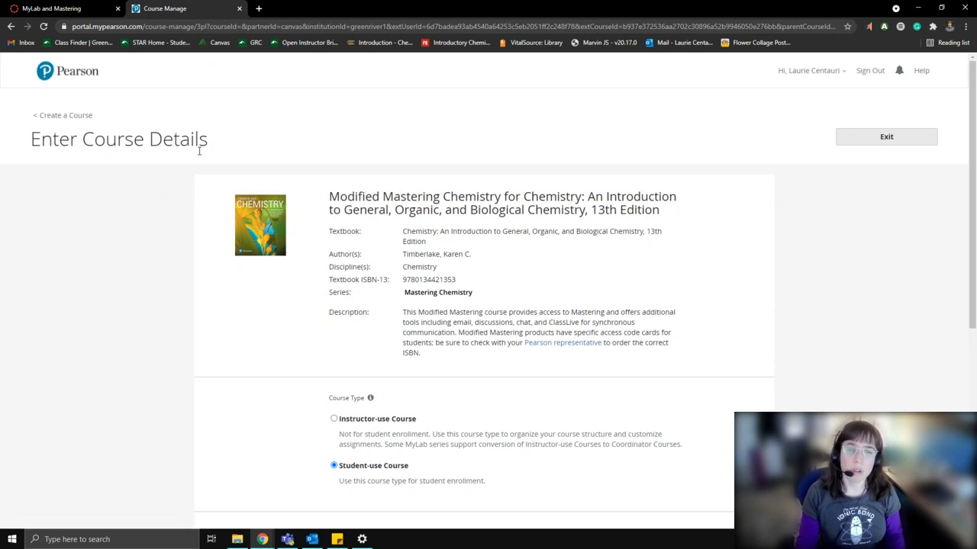
Step: Name the student-use course "CHEM&131 - Spring 2021 - Section B - W/F - 1 pm"
scroll(362, 296, down, 2)
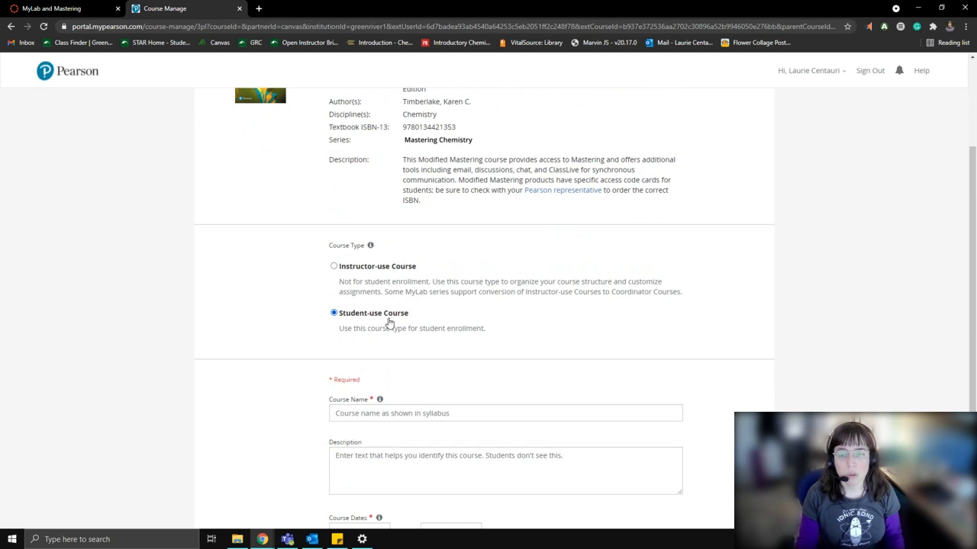
scroll(441, 334, down, 3)
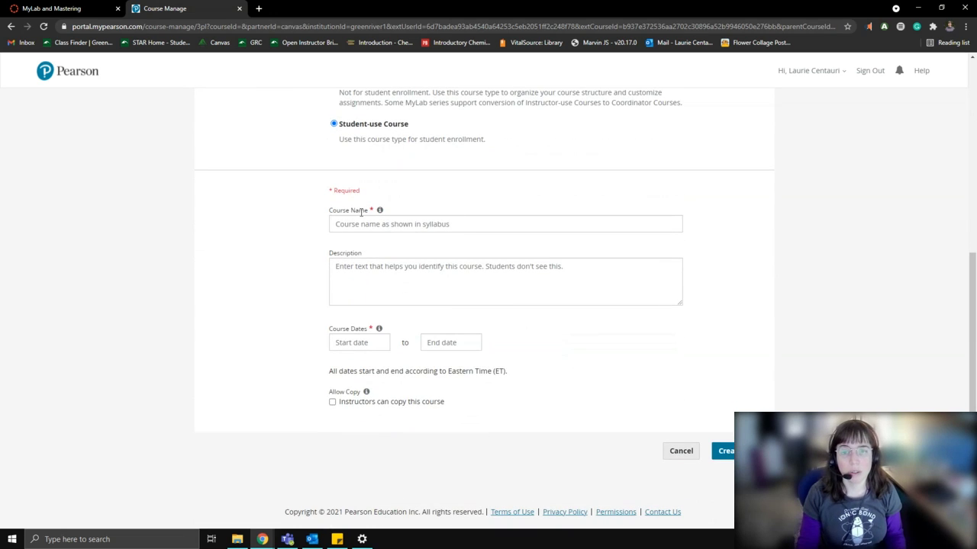
click(343, 224)
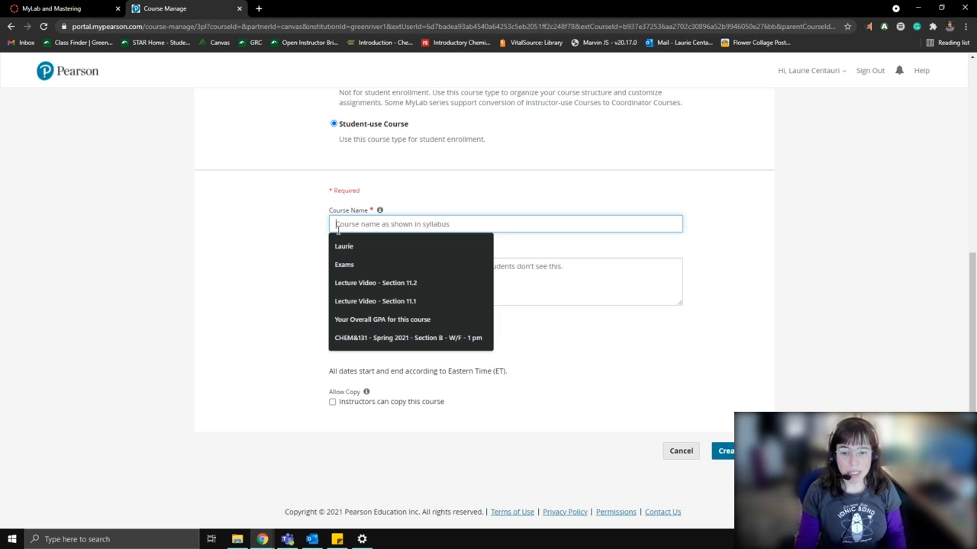
click(374, 338)
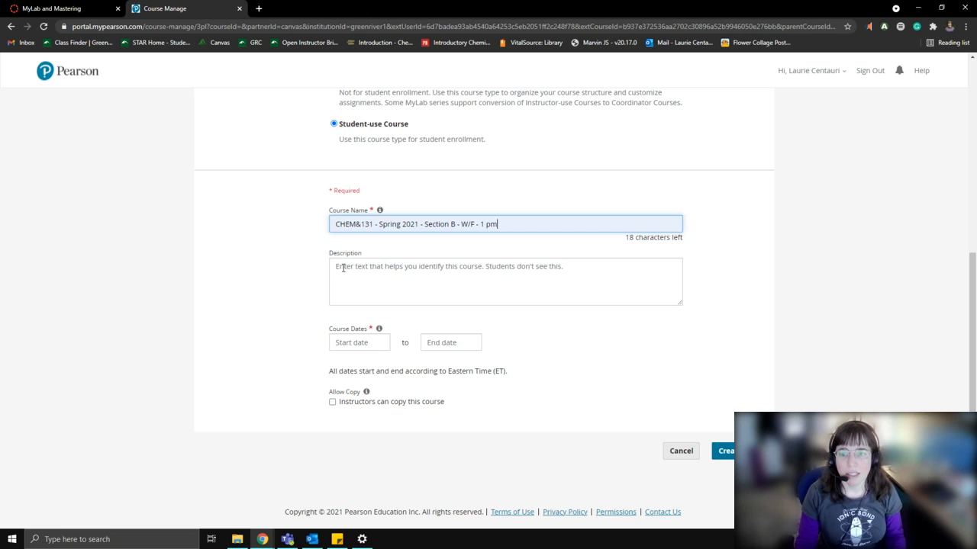
Step: Set the course dates from May 18, 2021 to Jun 17, 2021
click(357, 343)
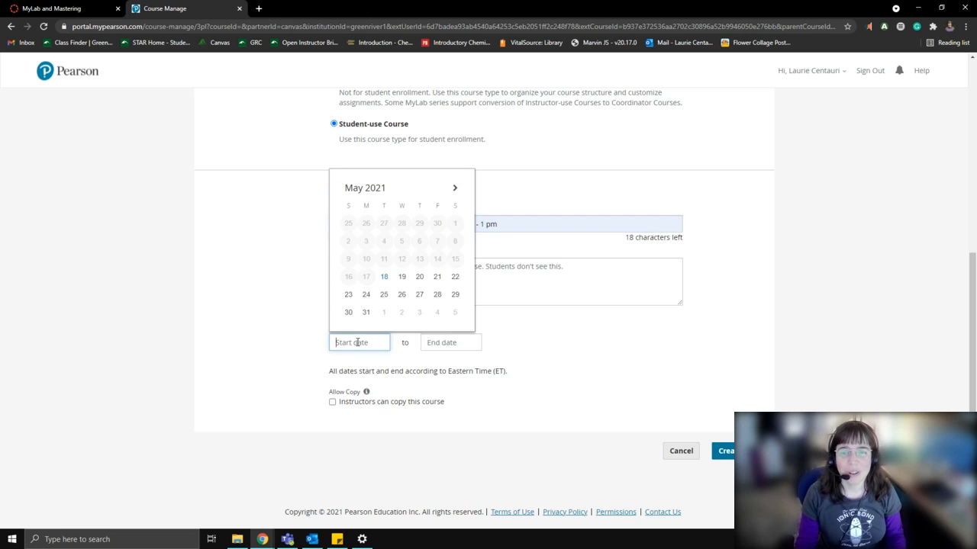
click(319, 349)
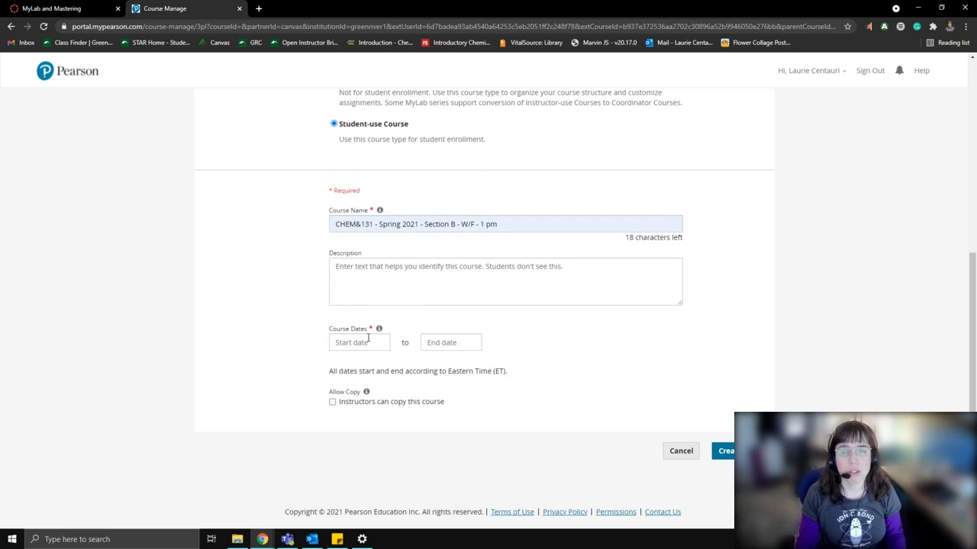
click(368, 340)
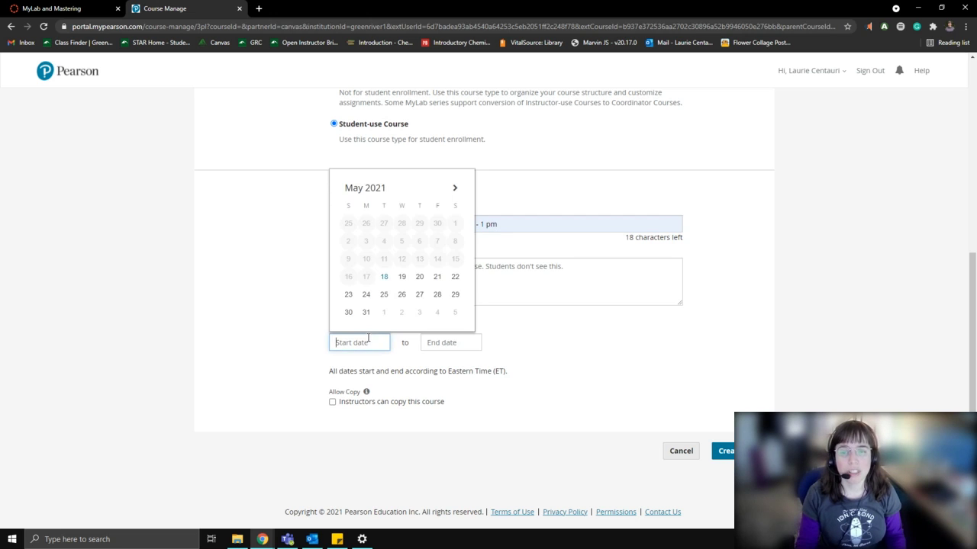
click(383, 276)
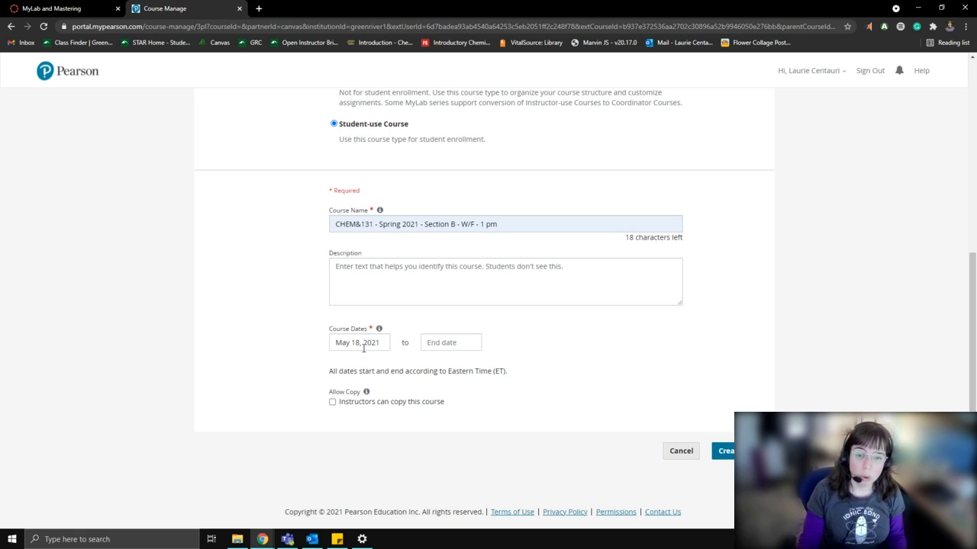
click(429, 344)
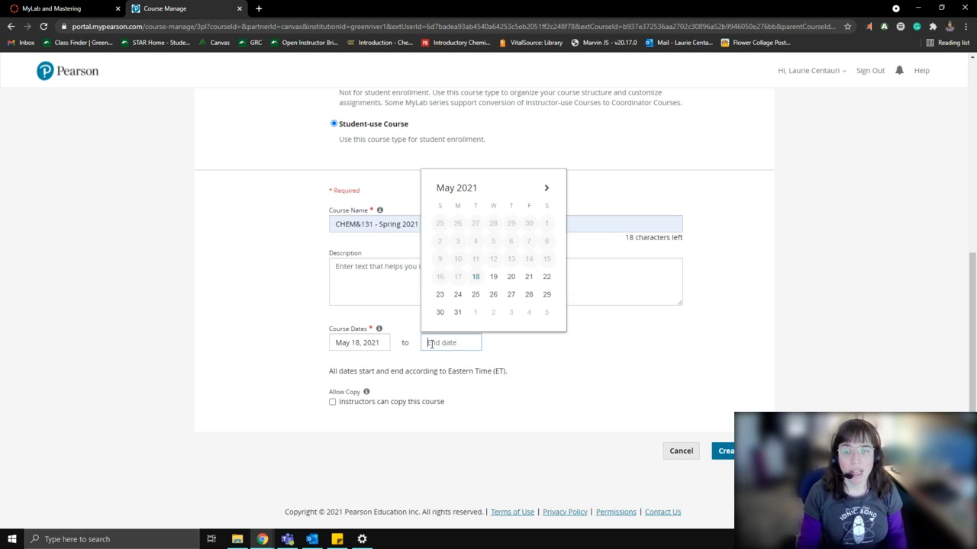
click(547, 190)
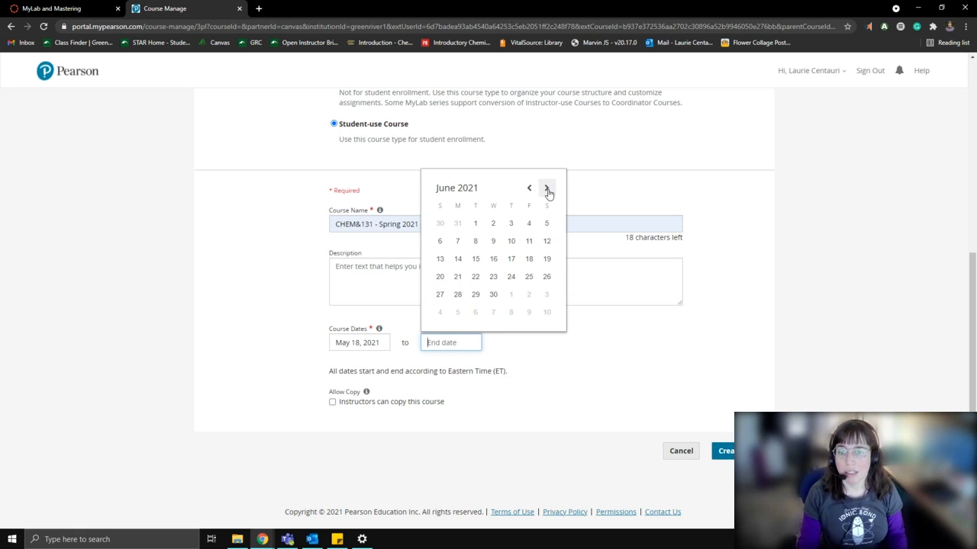
click(511, 259)
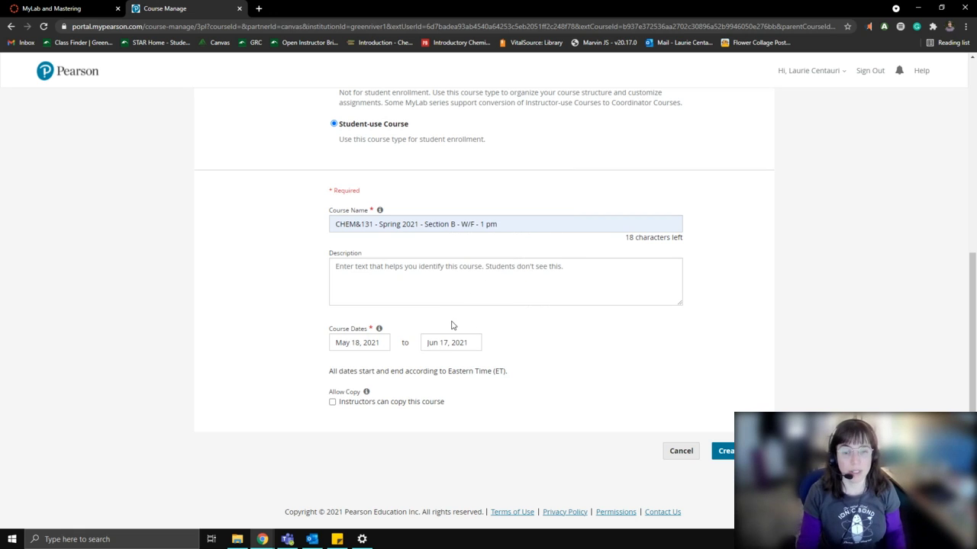
Step: Allow instructors to copy this course and create it
click(333, 402)
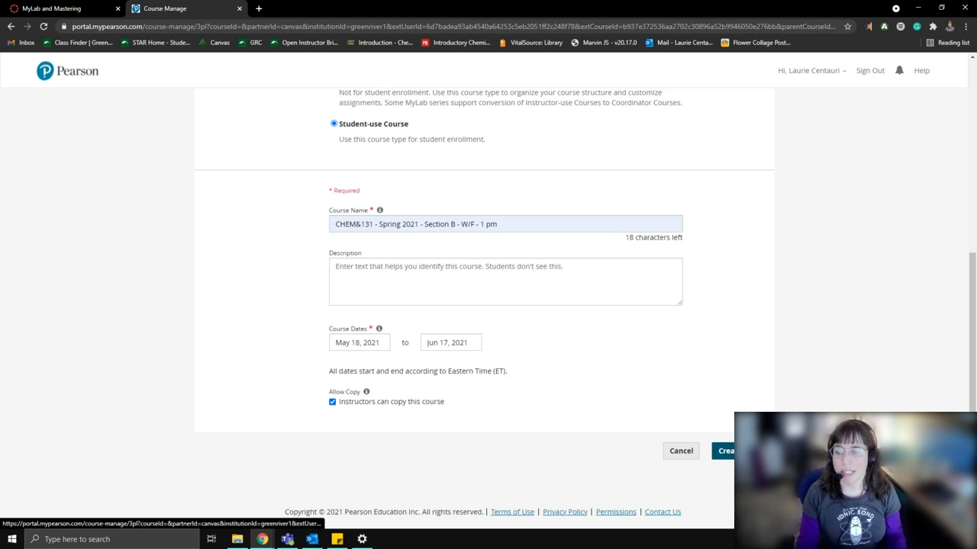
click(723, 451)
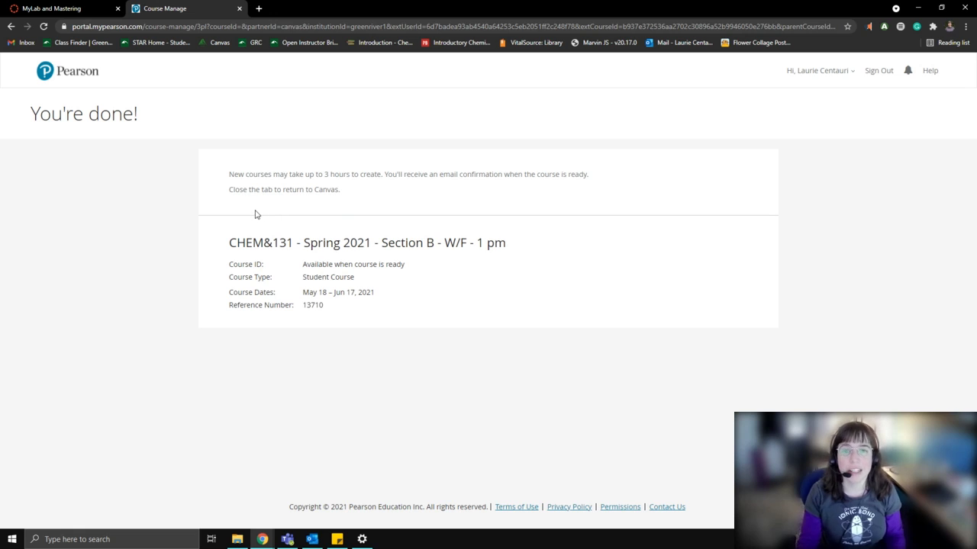
drag(229, 176, 385, 177)
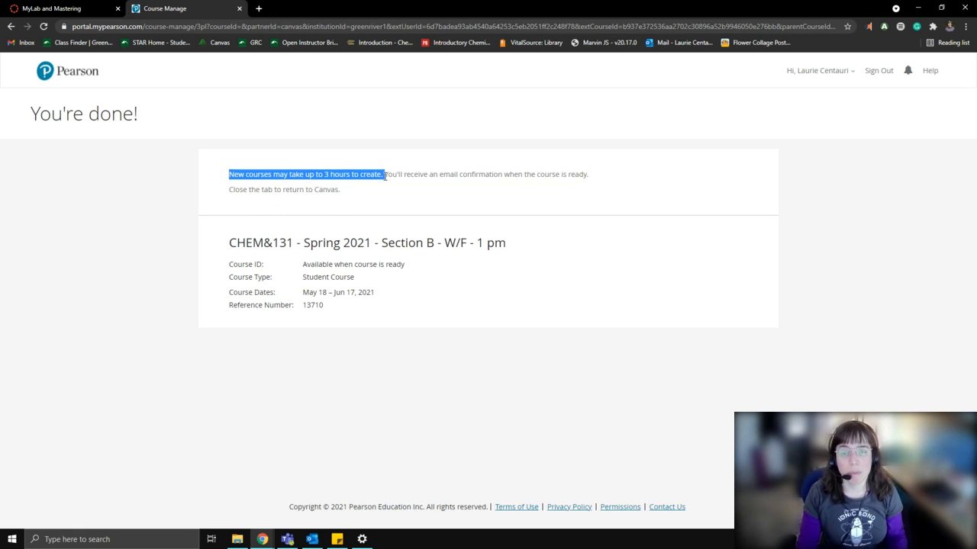
Step: Read the course creation notice, return to the Canvas course and reload its MyLab and Mastering page
click(390, 189)
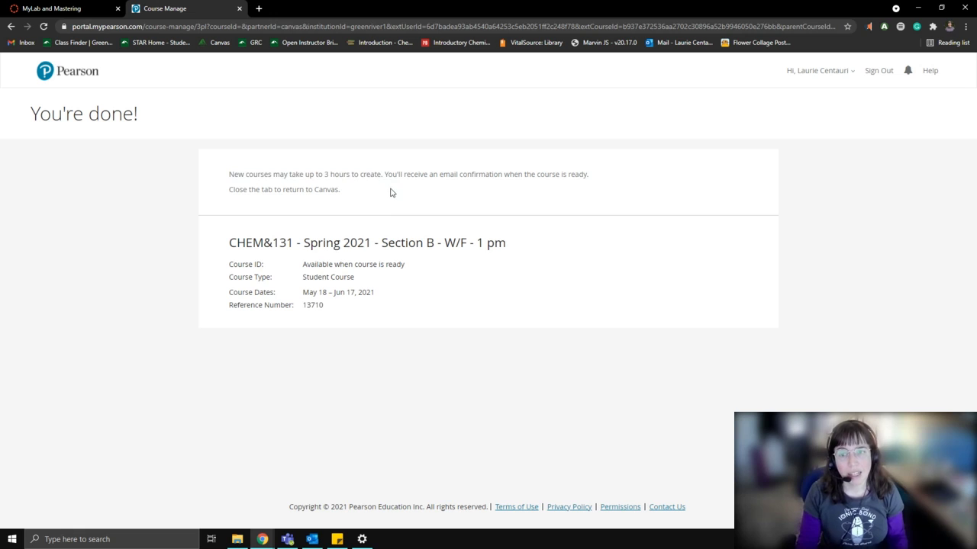
drag(402, 174, 561, 184)
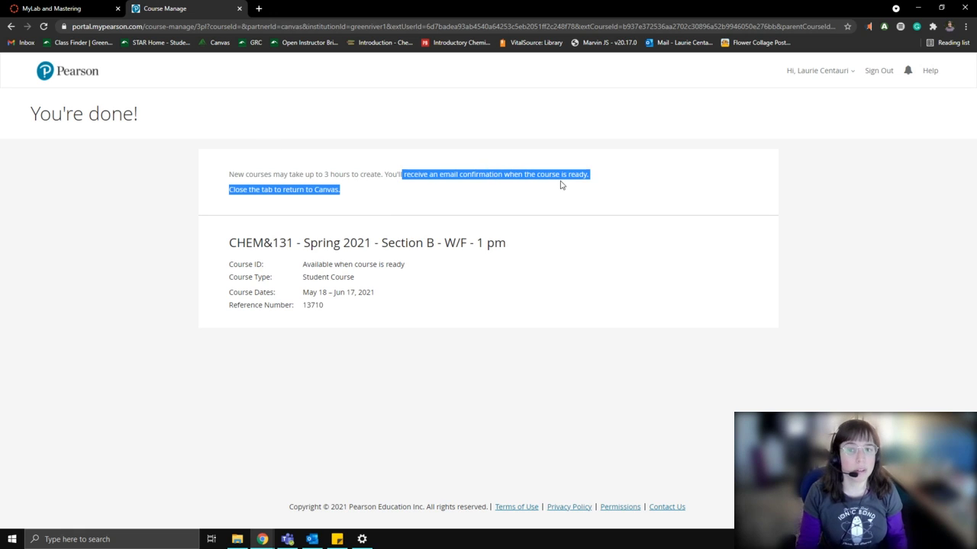
click(515, 202)
click(88, 10)
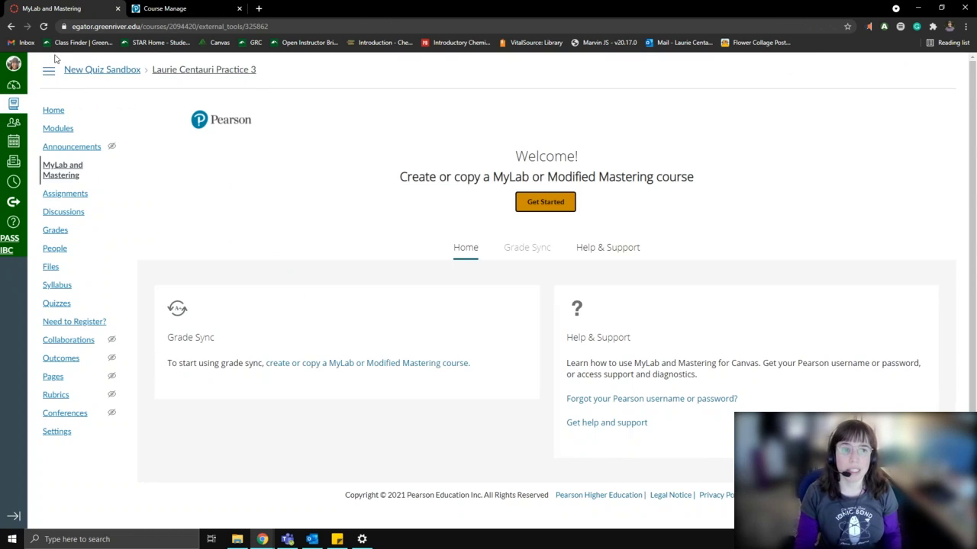
click(45, 26)
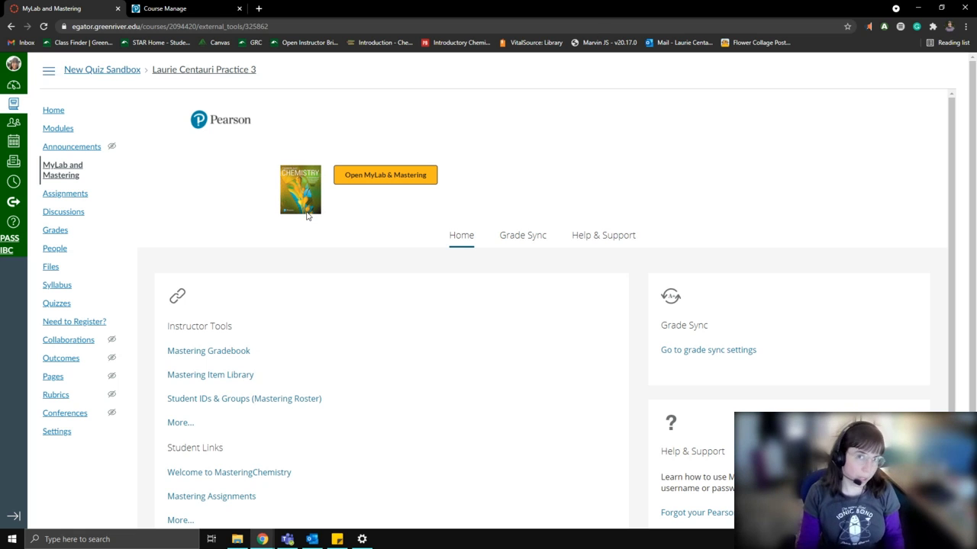
Step: In the grade sync settings, exclude the second and third entries of Chemistry Primer - Semester 1, Chemistry Primer - Semester 2 and Introduction to MasteringChemistry
click(519, 239)
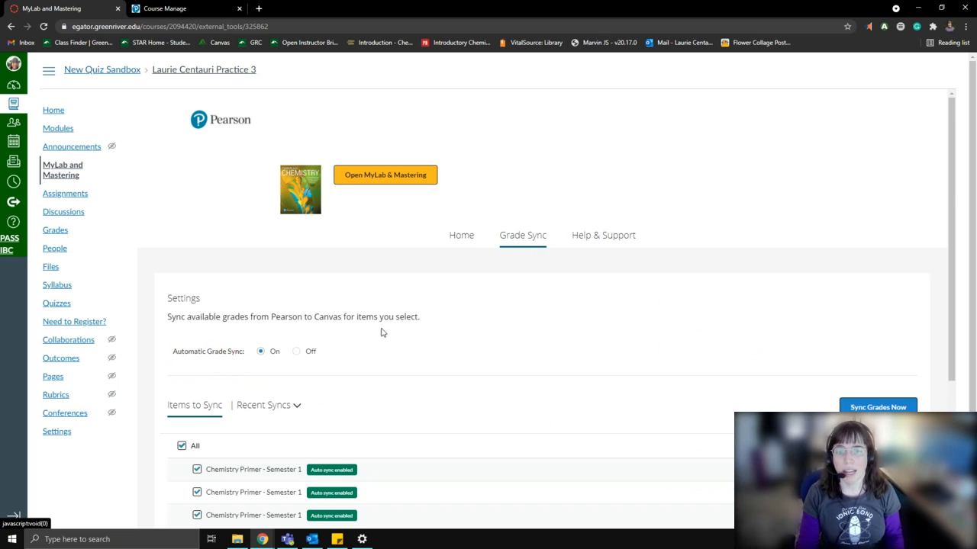
scroll(382, 325, down, 1)
scroll(382, 325, down, 1)
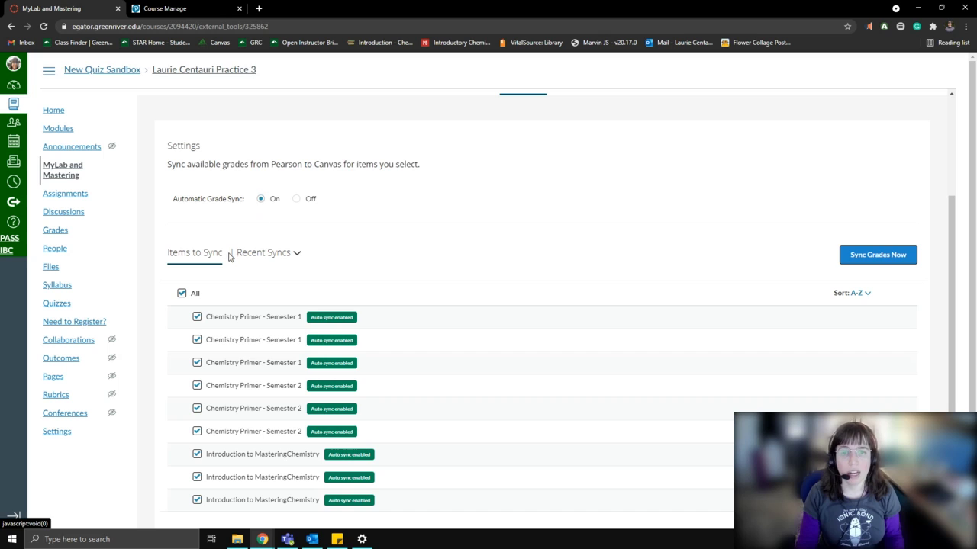
scroll(225, 279, down, 1)
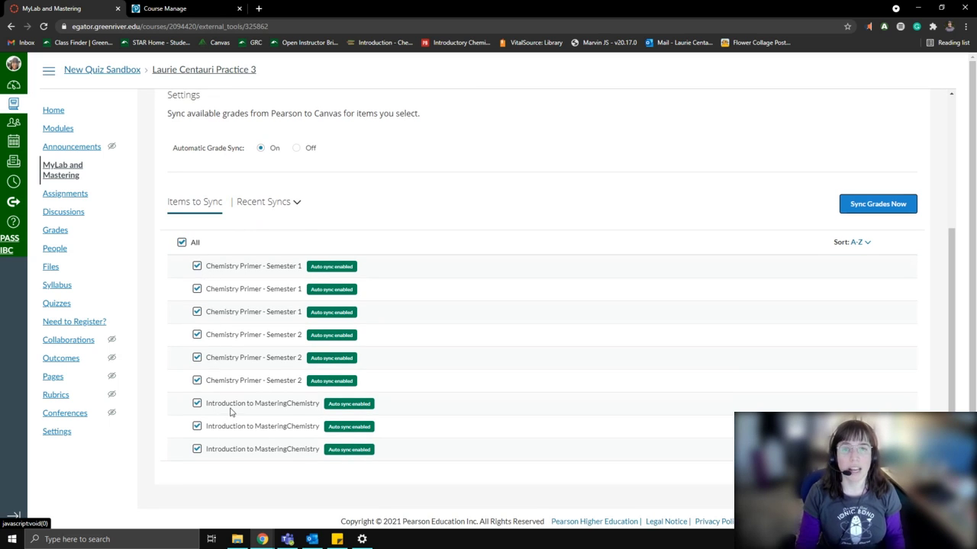
click(197, 289)
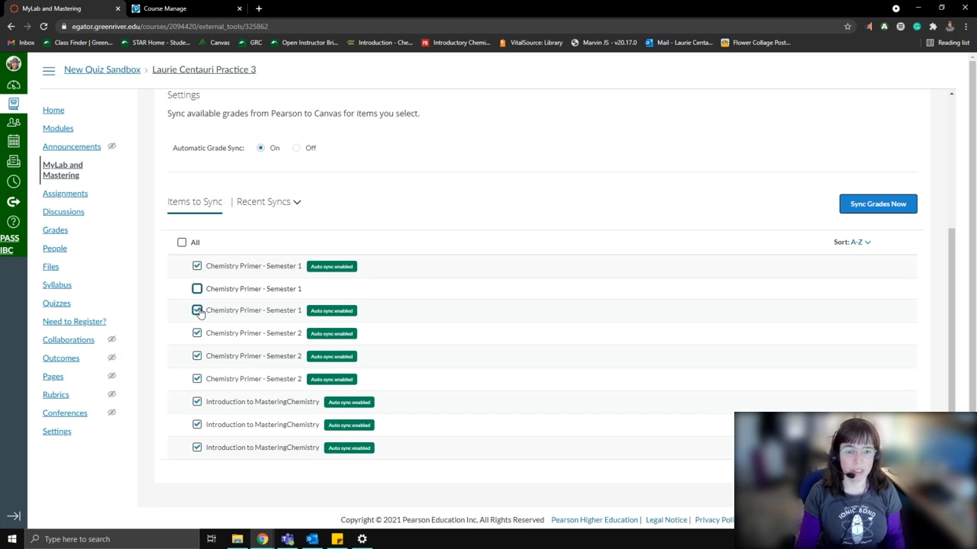
click(197, 312)
click(197, 354)
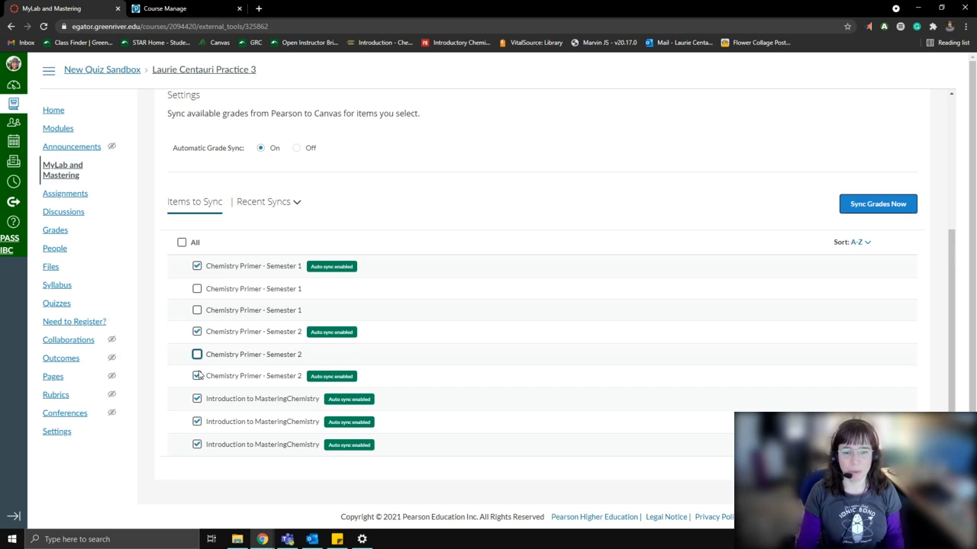
click(196, 376)
click(197, 420)
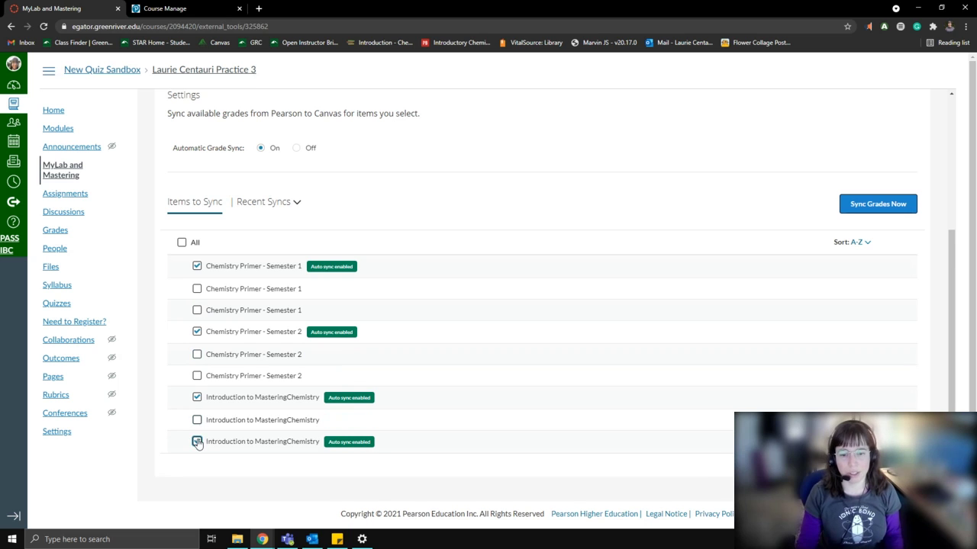
click(197, 441)
Step: Sync the selected items' grades to Canvas immediately and return to the MyLab and Mastering home view
scroll(254, 366, up, 1)
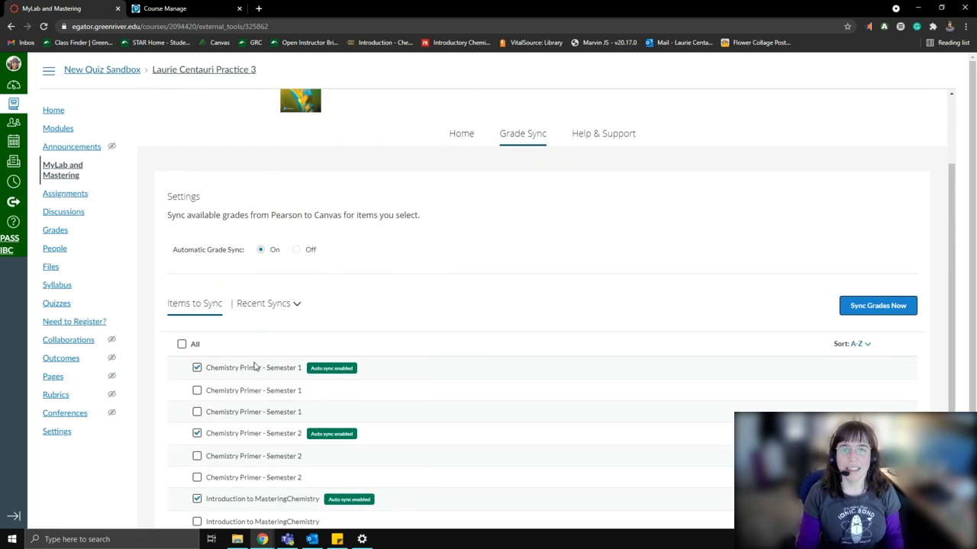
scroll(289, 387, down, 1)
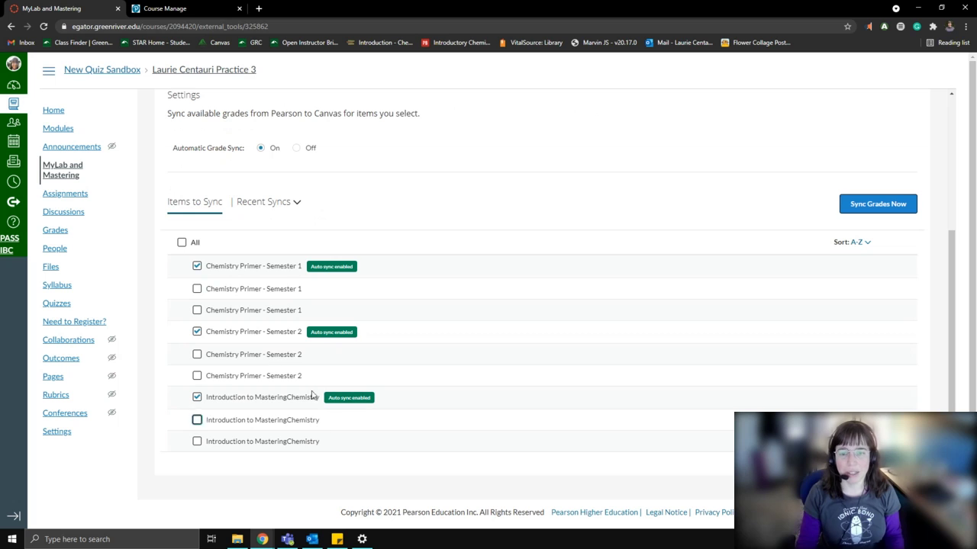
scroll(289, 330, up, 1)
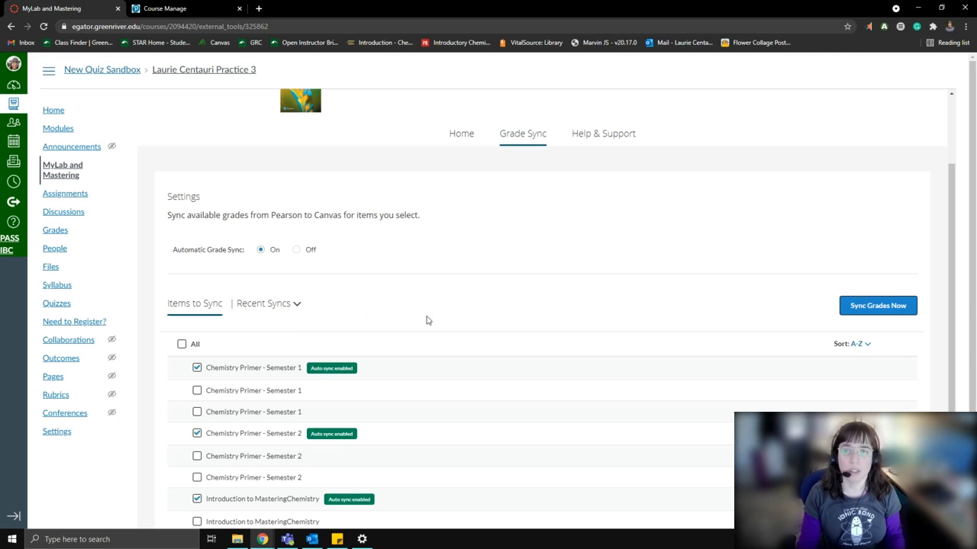
click(885, 311)
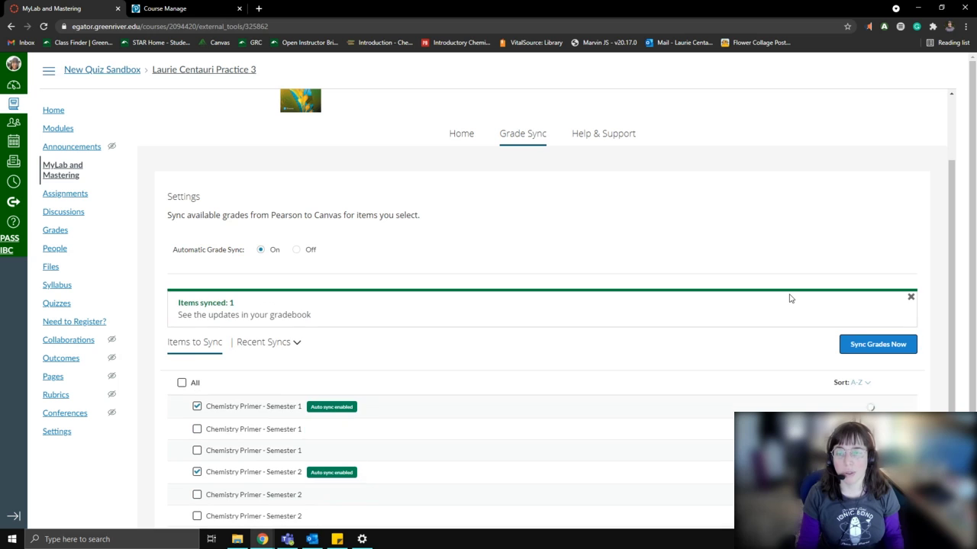
scroll(791, 306, down, 2)
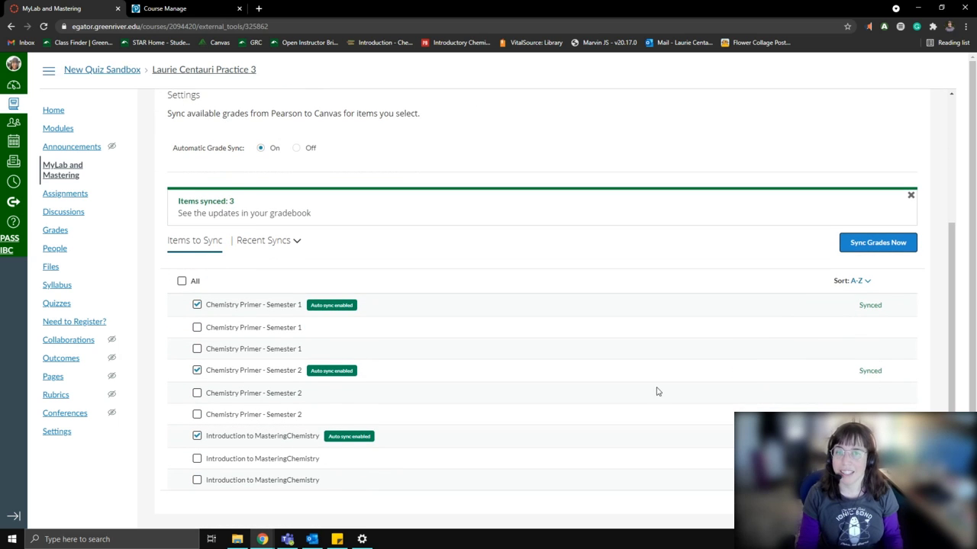
scroll(616, 375, up, 4)
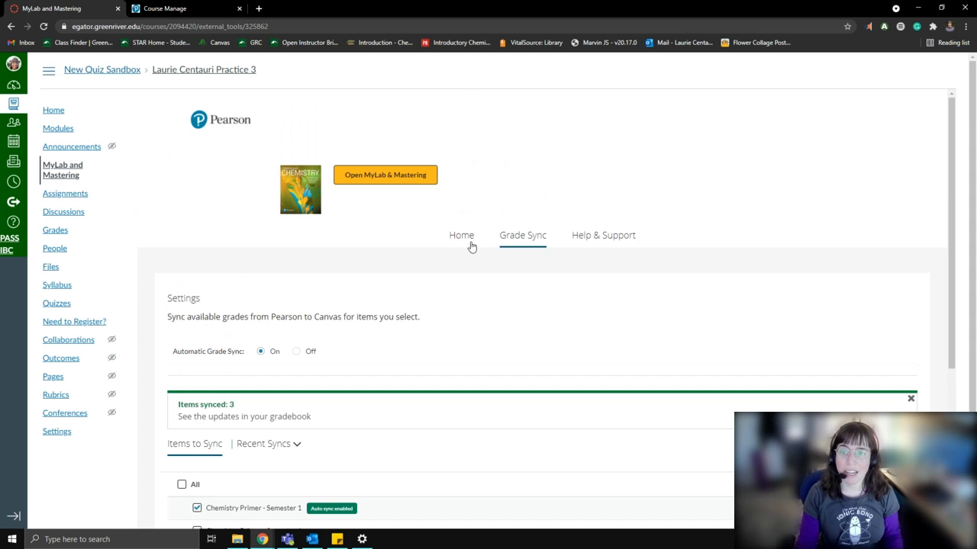
click(462, 238)
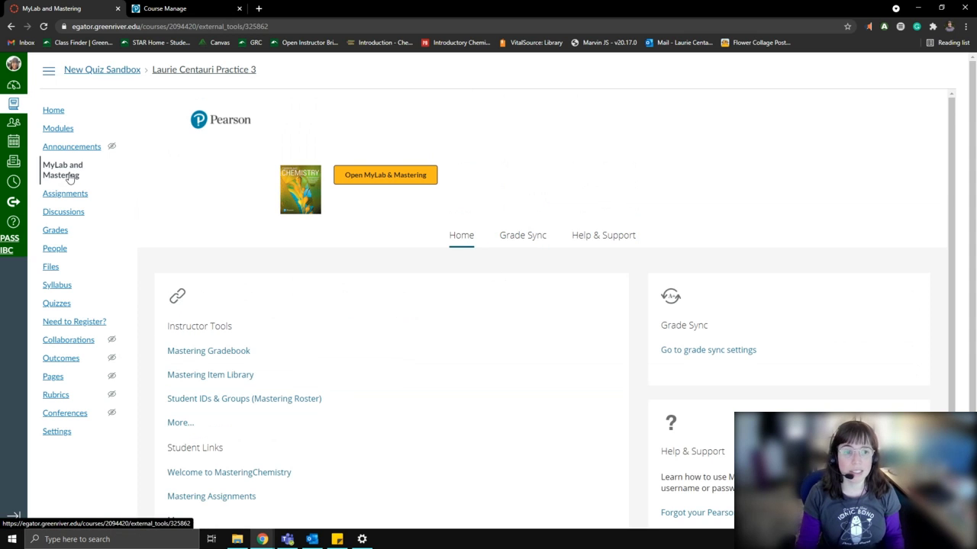